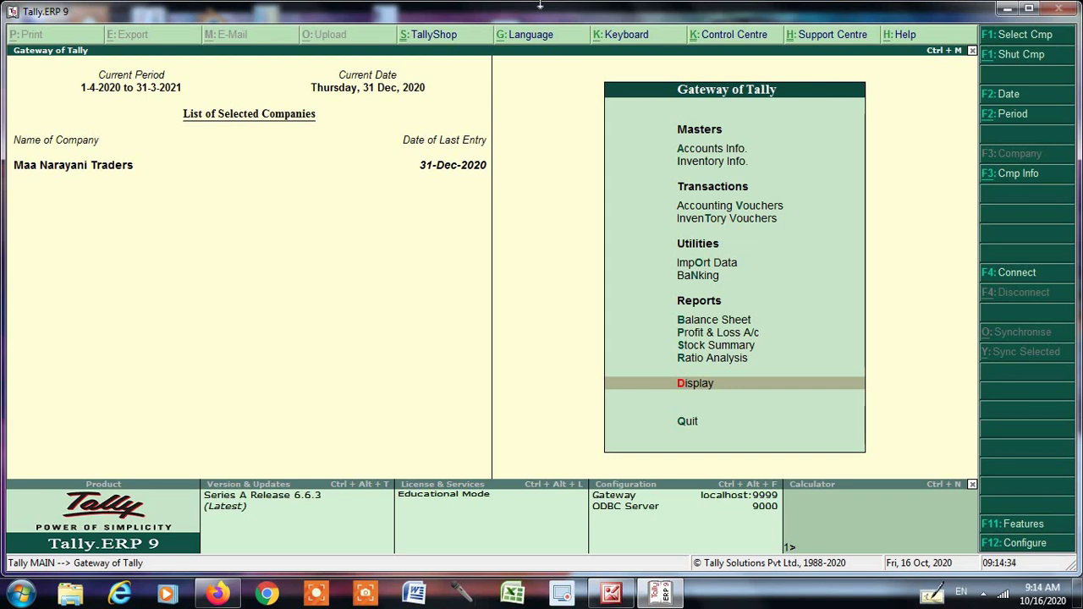
Open the GSTR-1 return from the GST statutory reports
key(Return)
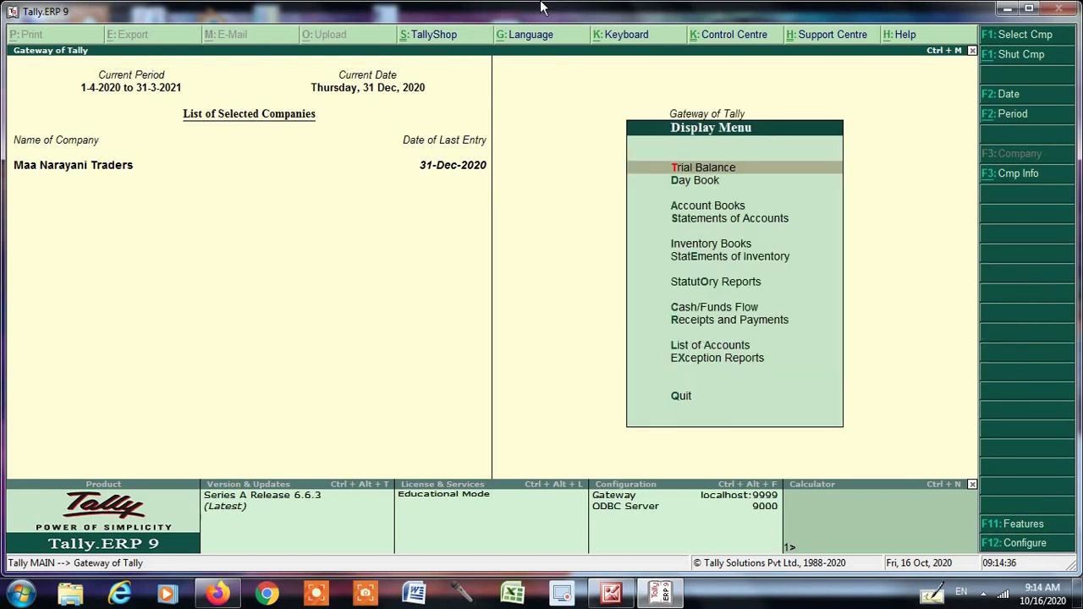
key(Down)
key(Down)
key(Down)
key(Down)
key(Down)
key(Down)
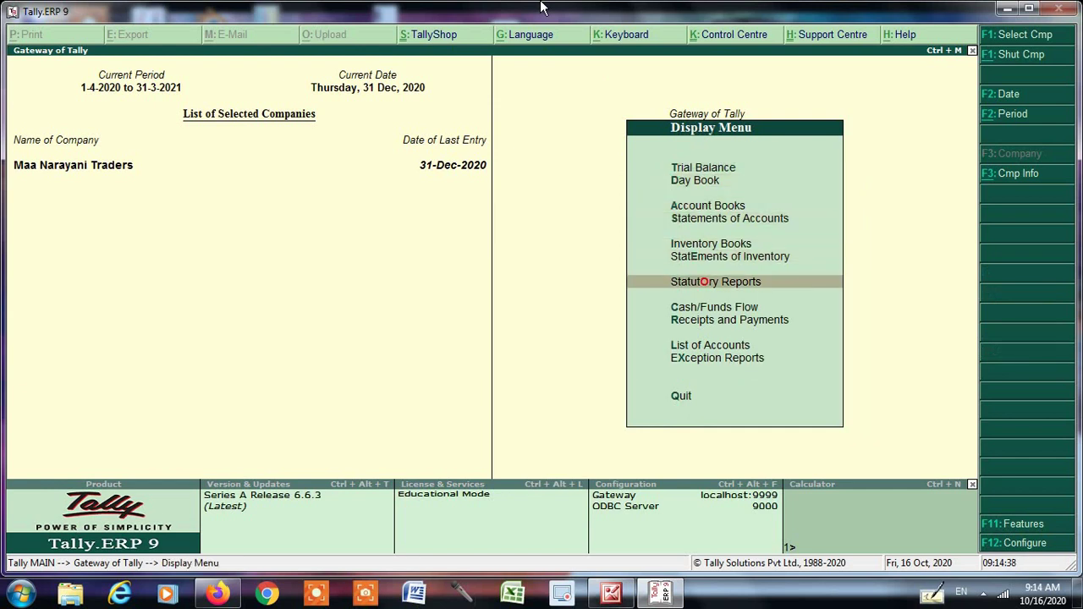
key(Return)
key(Return)
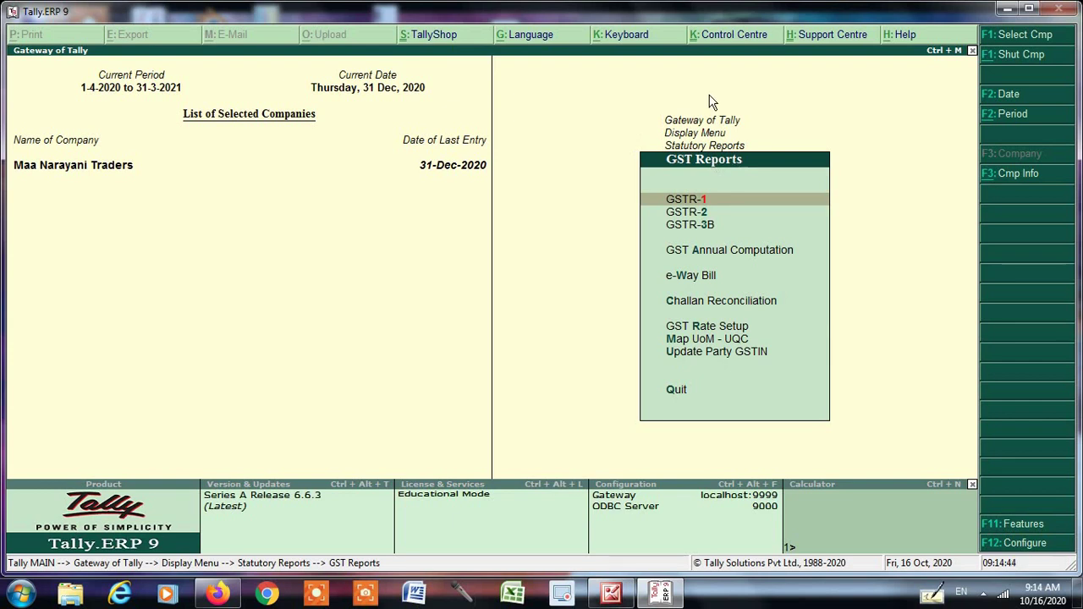
key(Return)
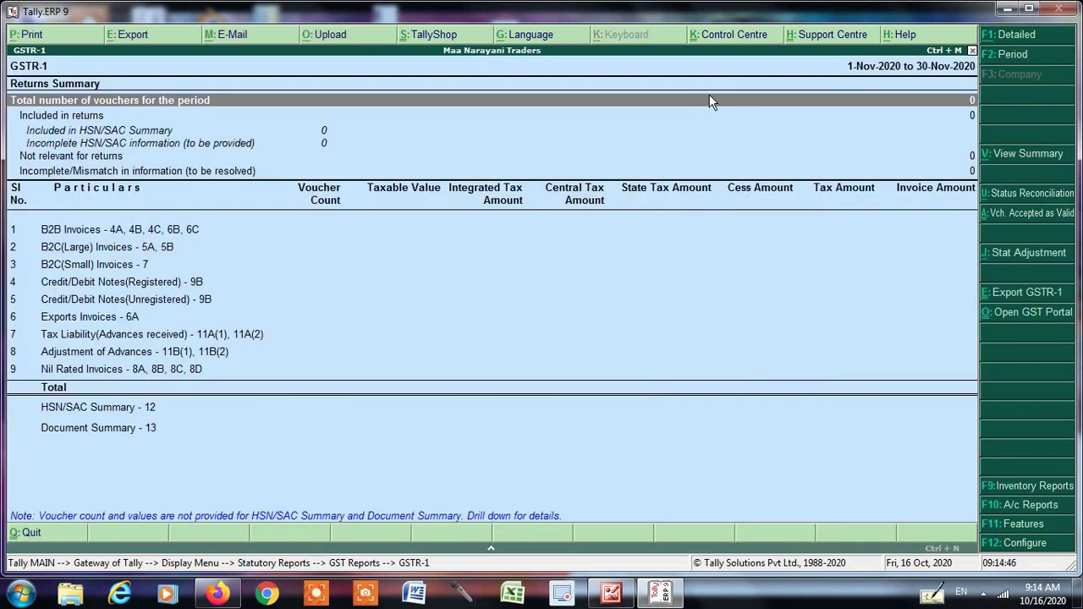
Change the GSTR-1 reporting period to 1-12-2020 through 31-12-2020
key(F2)
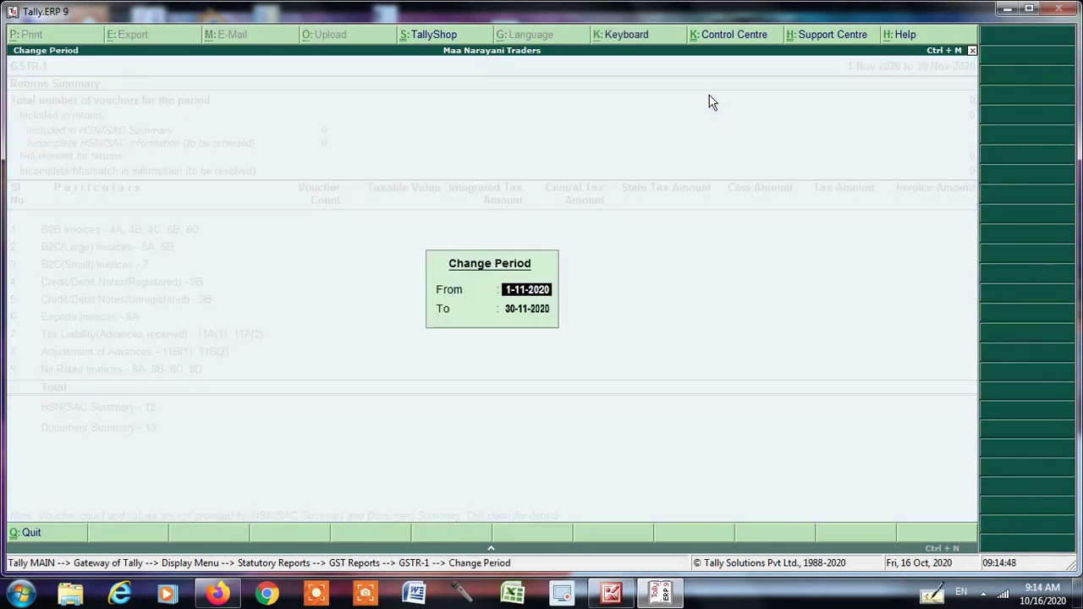
text(1-12)
key(Return)
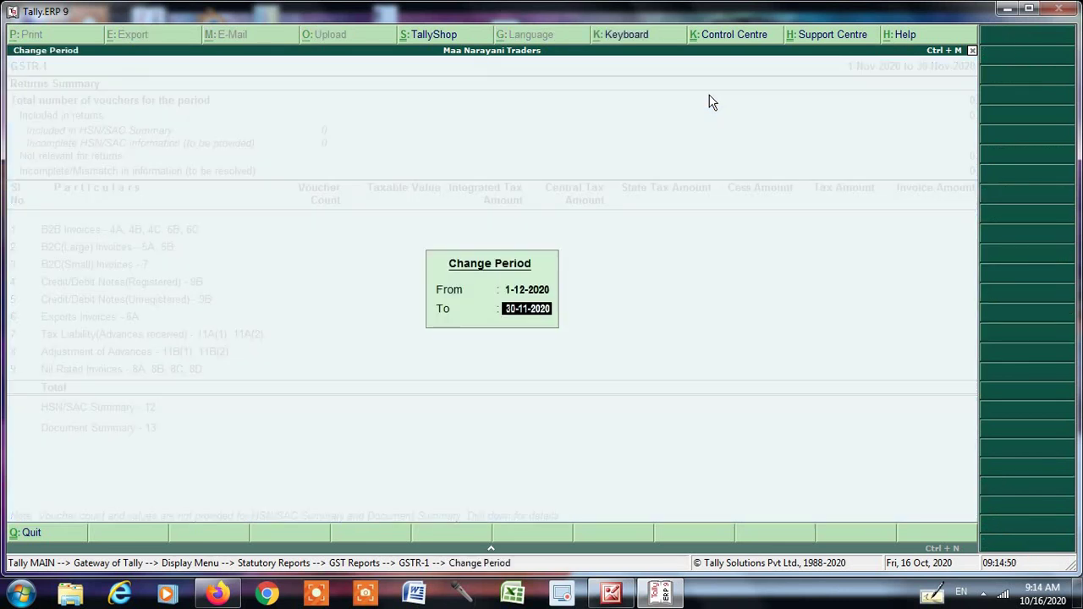
text(31 12)
key(Return)
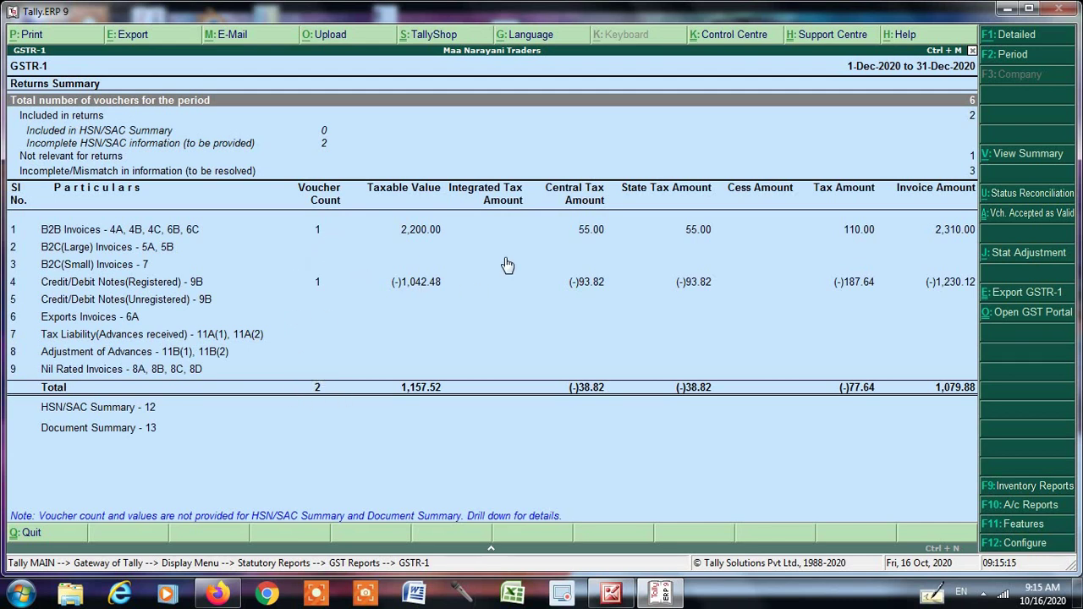
Drill into the incomplete/mismatch vouchers and open the list of mismatches due to tax amount modified in voucher
click(283, 173)
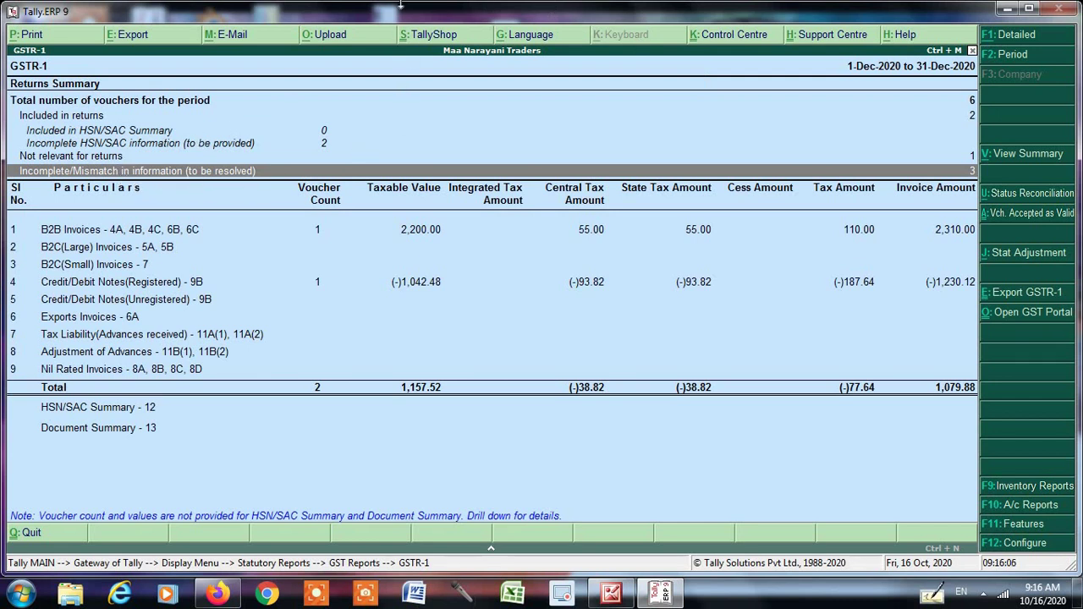
key(Return)
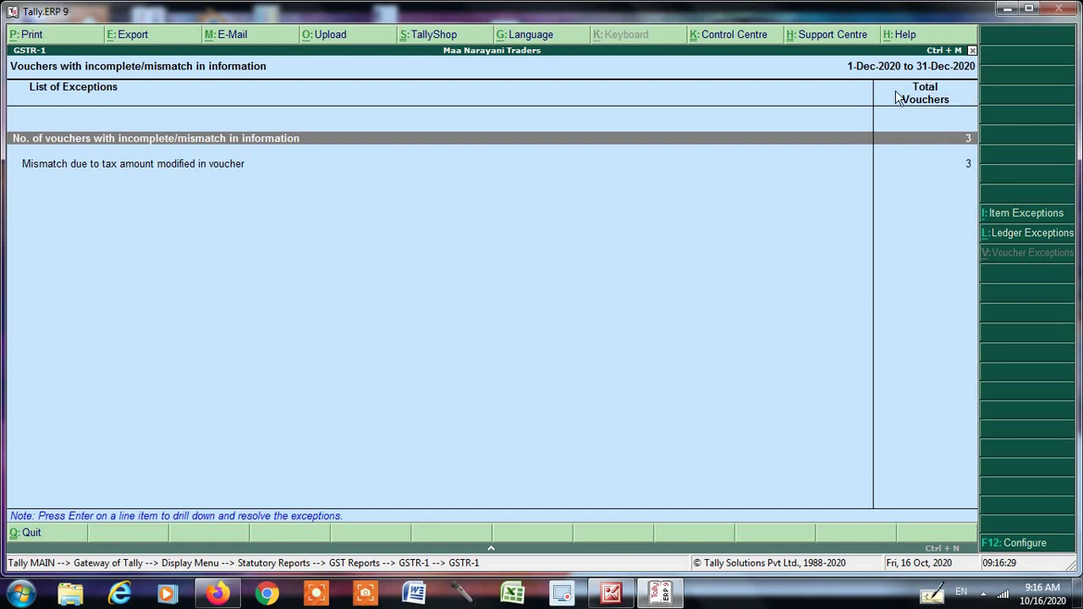
key(Return)
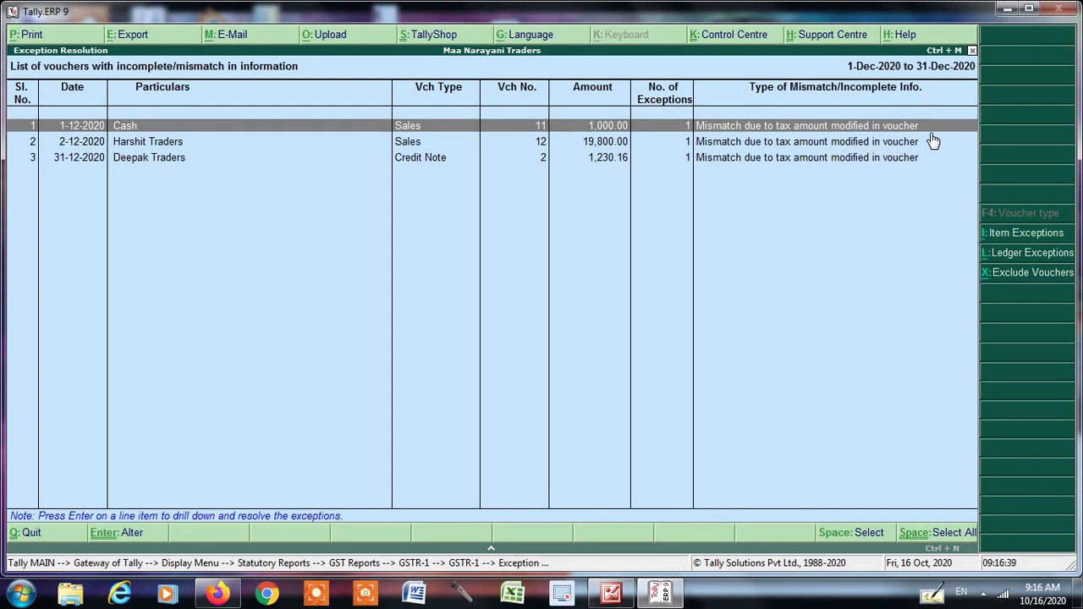
key(Escape)
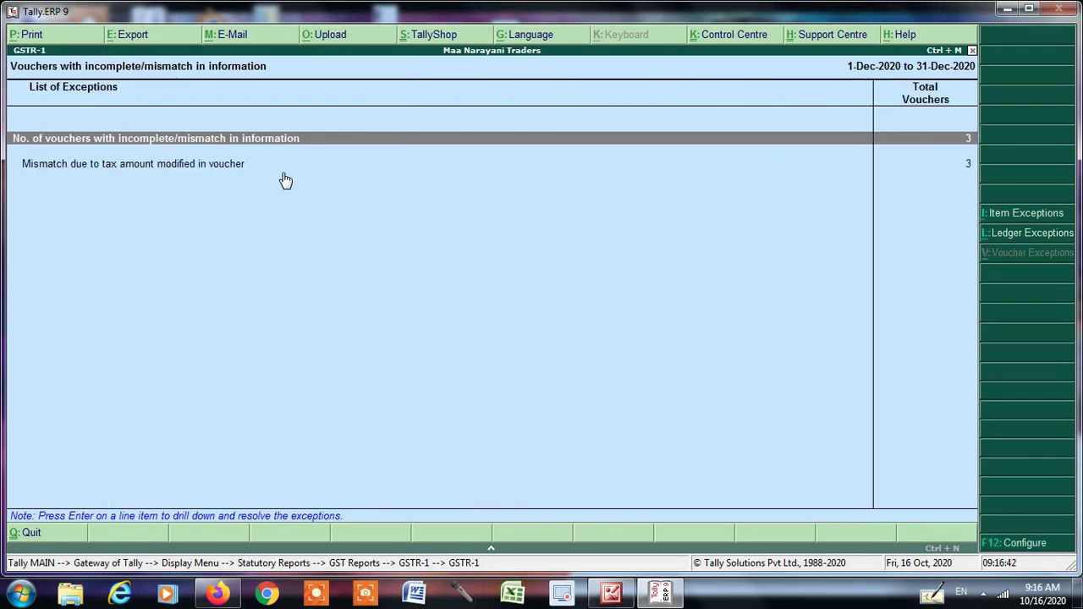
click(240, 167)
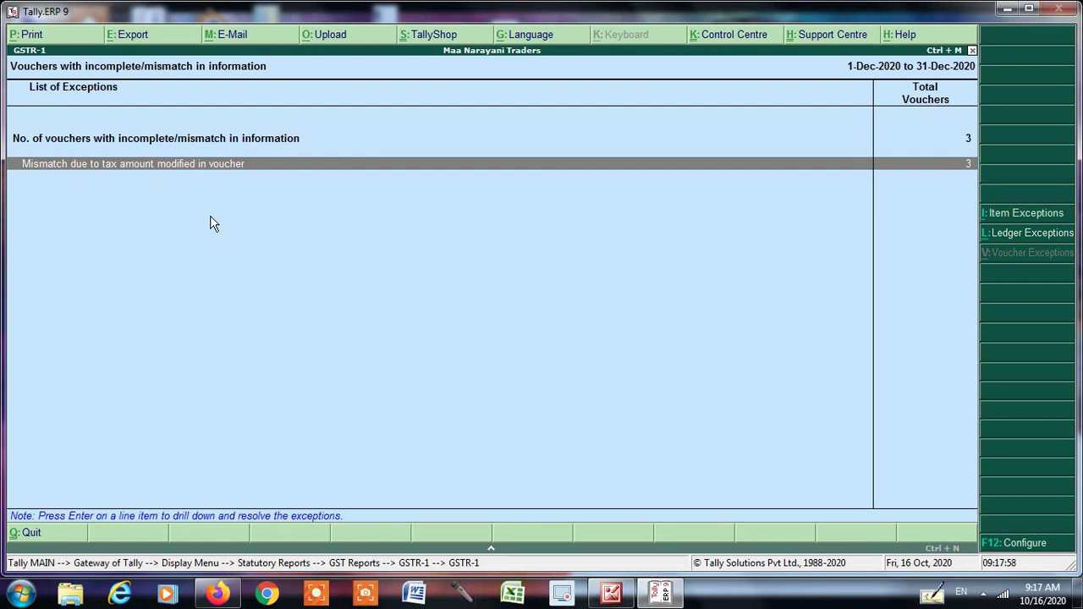
key(Return)
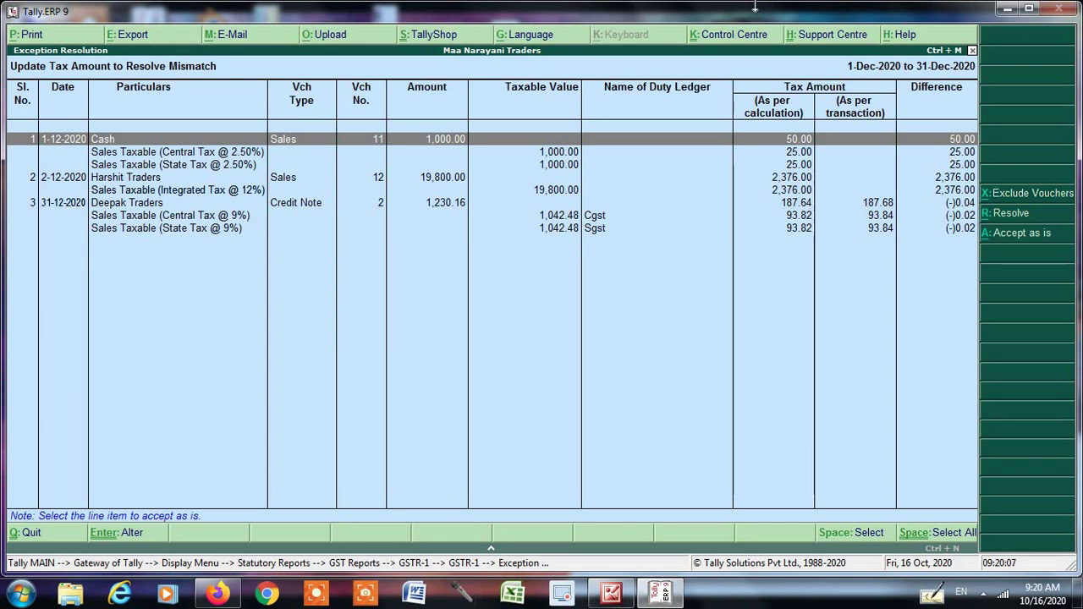
Open the Cash sales voucher dated 1-12-2020 for alteration and go through its existing fields to the narration, trying to accept it unchanged
key(Return)
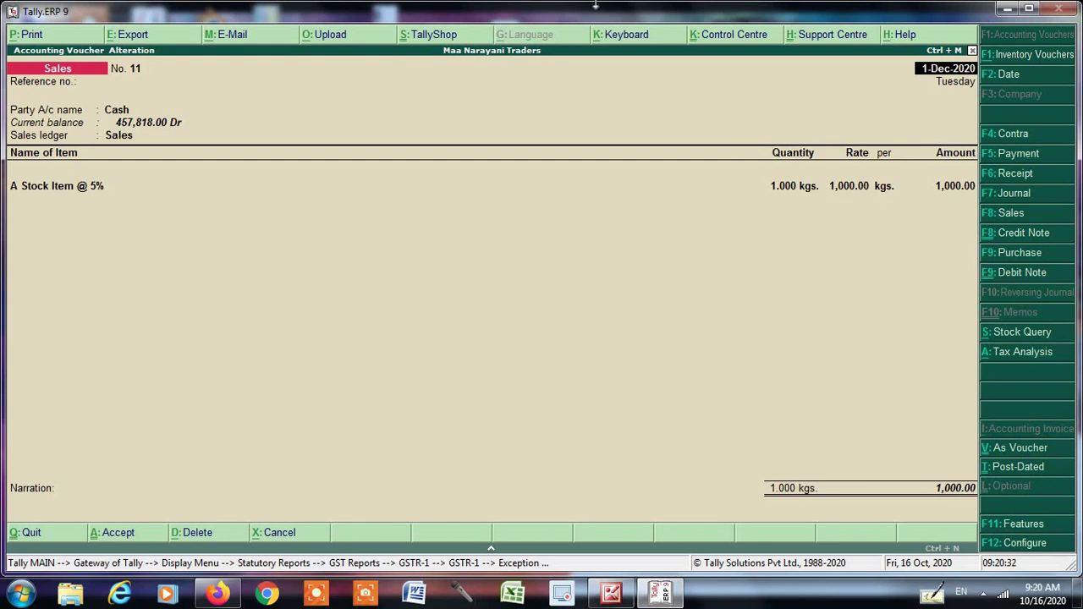
key(Return)
key(Return)
key(Return)
key(Return)
key(Return)
key(Return)
key(Return)
key(Return)
key(Return)
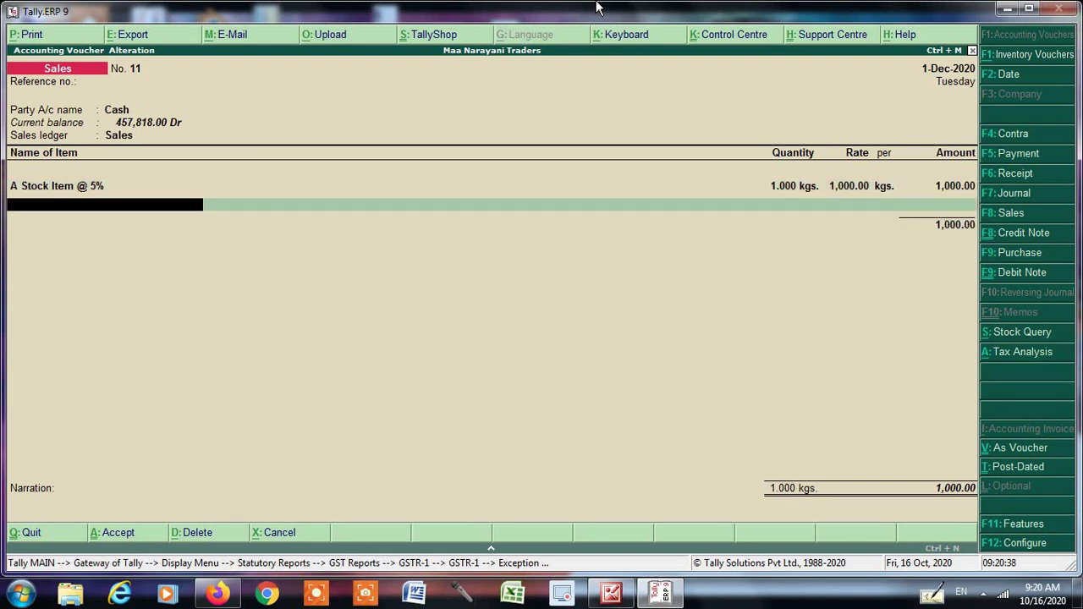
key(Return)
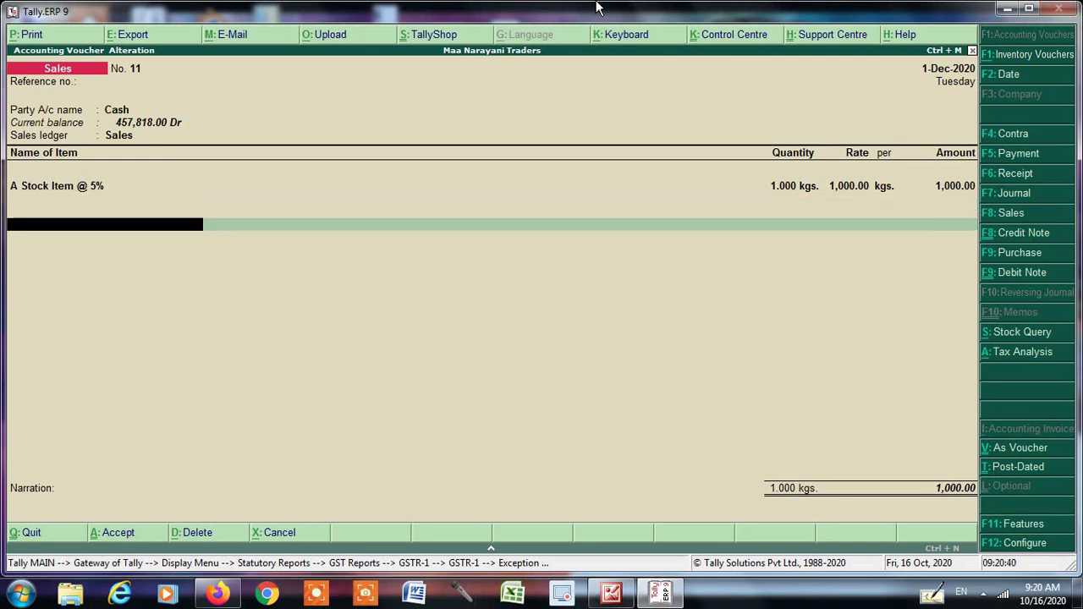
key(Return)
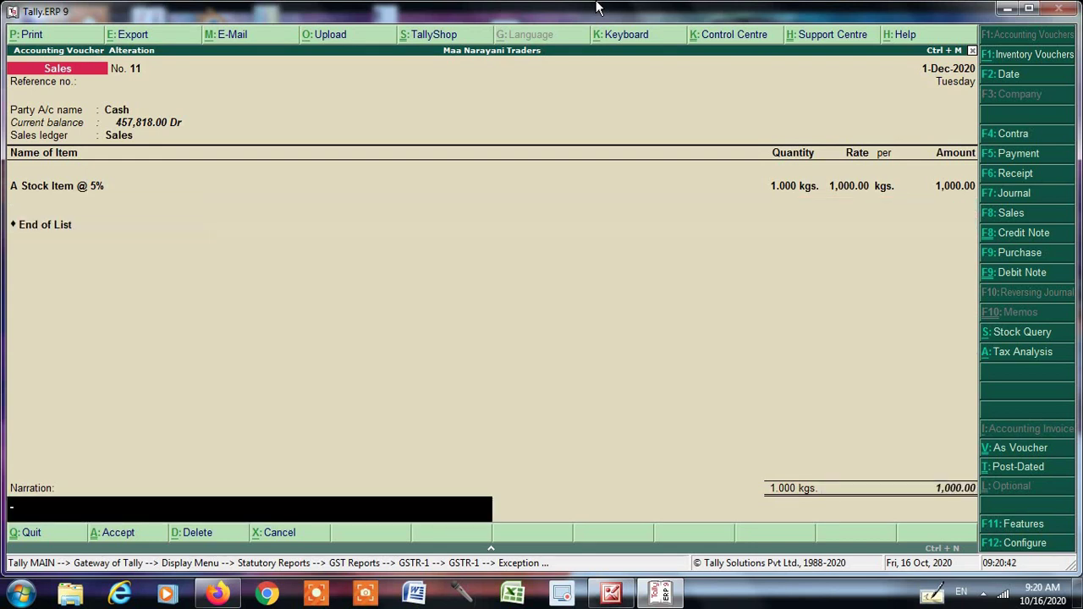
key(Return)
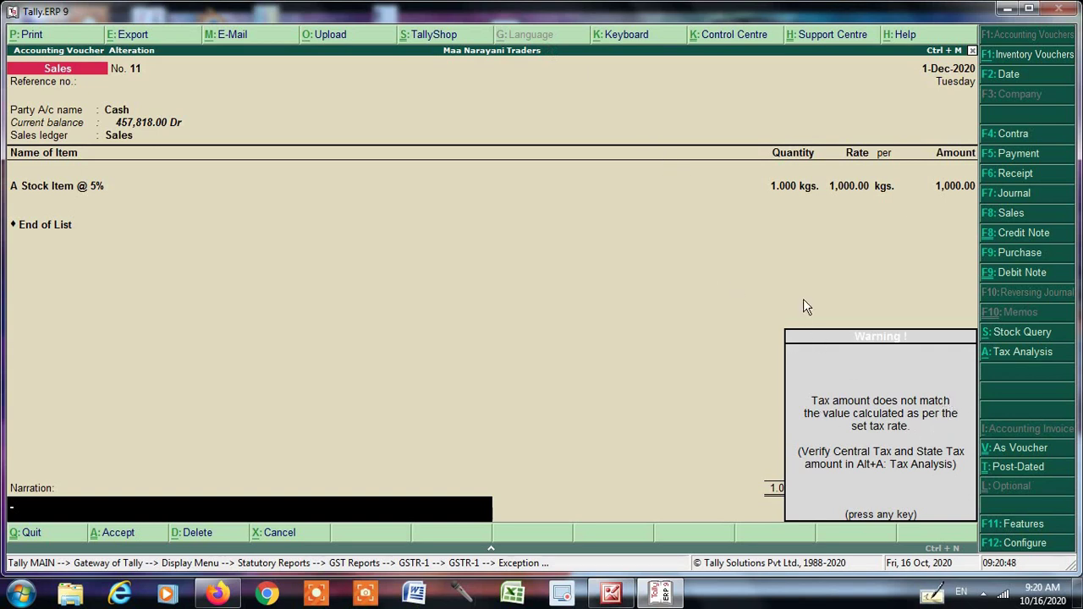
key(Return)
Add the Cgst and Sgst ledgers below the stock item in the Cash sales voucher and save it
key(BackSpace)
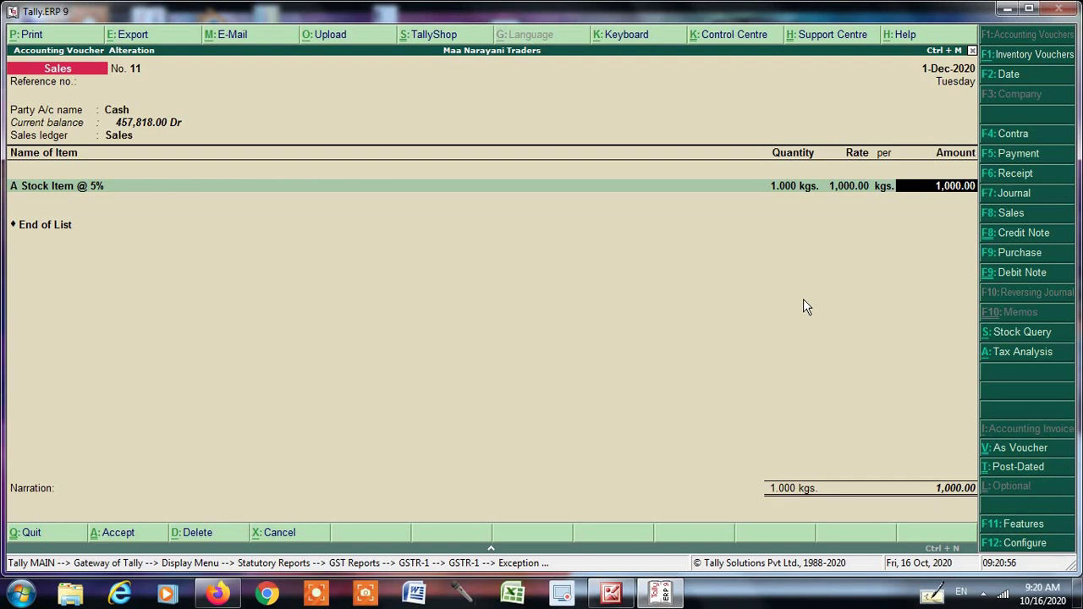
key(Return)
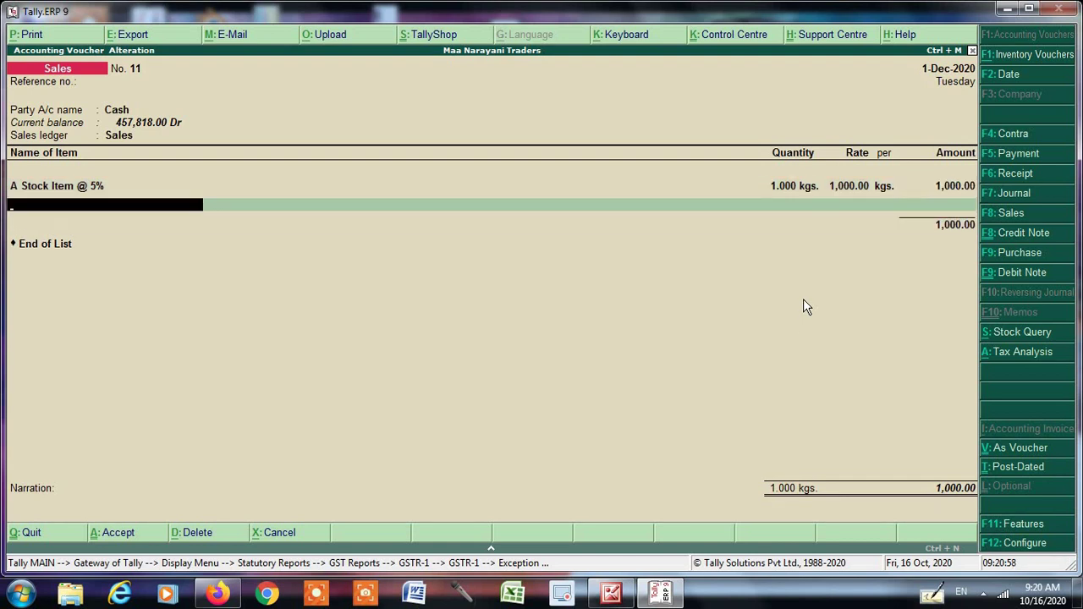
key(Return)
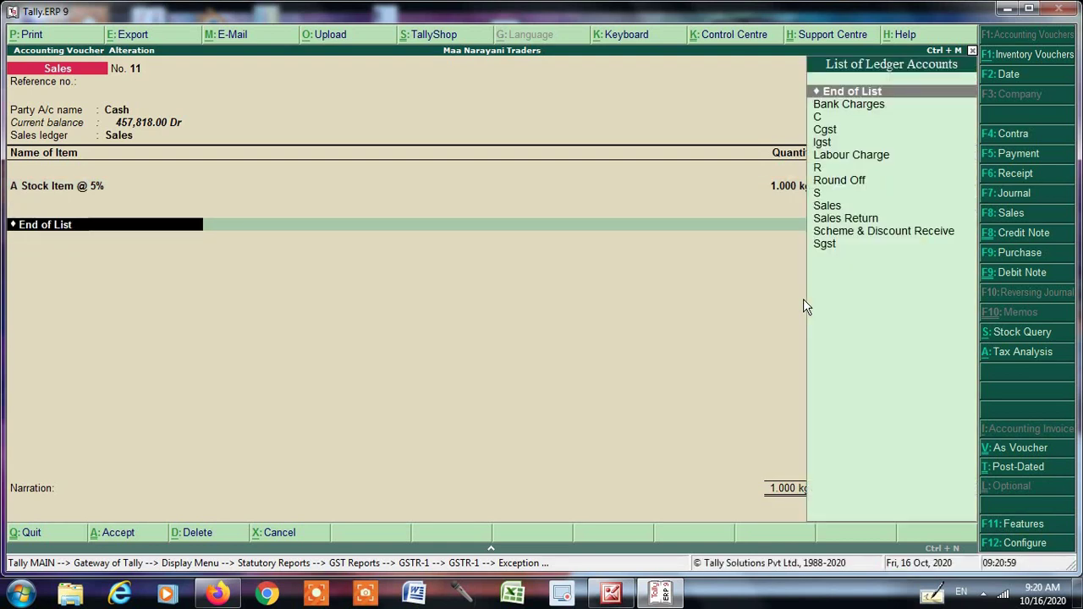
text(Cg)
key(Return)
key(Return)
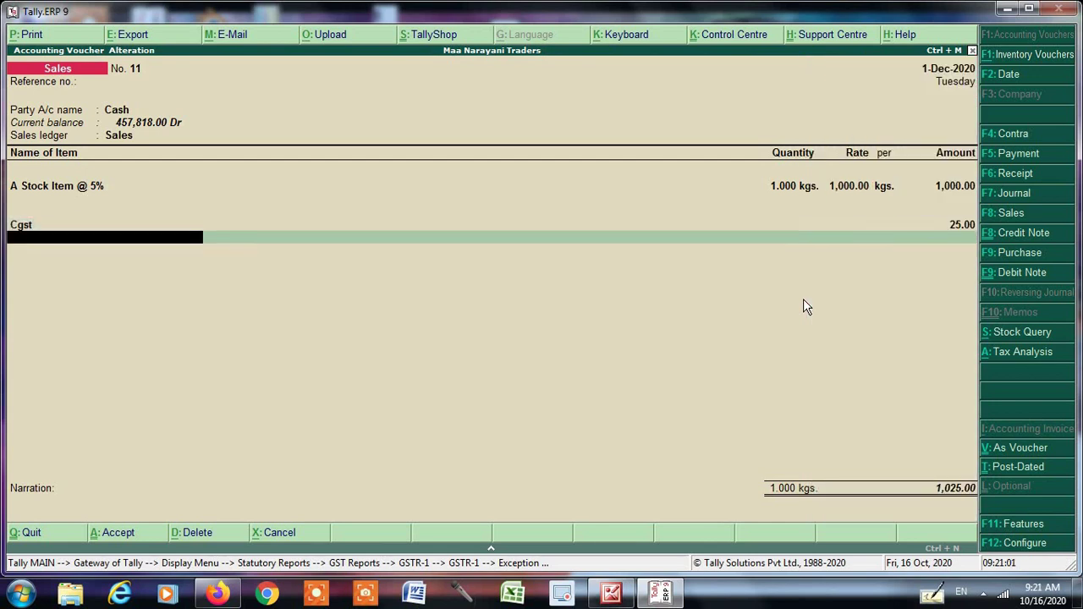
text(Sg)
key(Return)
key(Return)
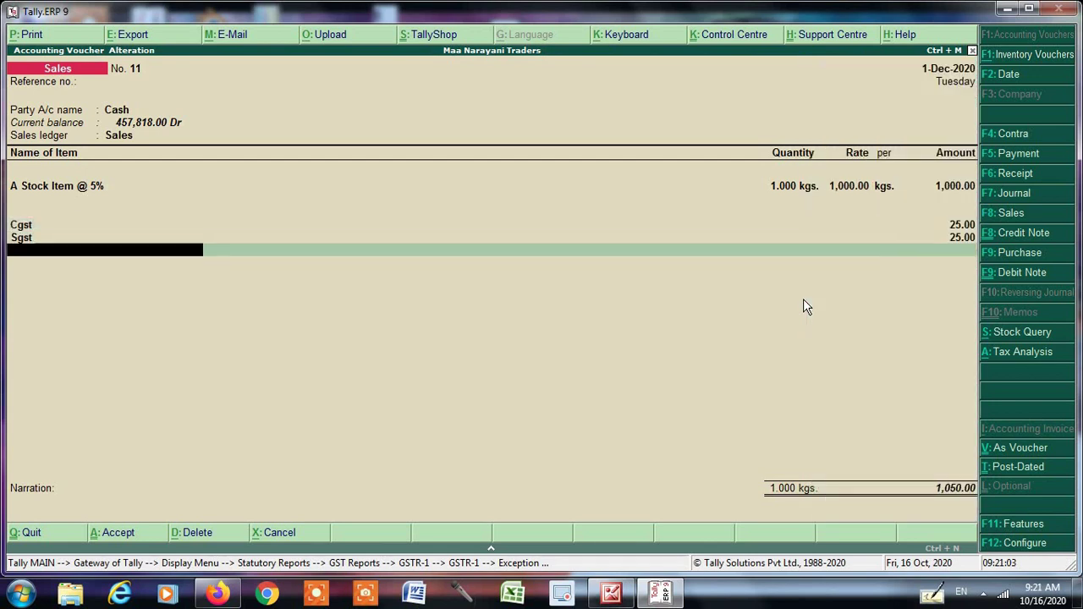
key(Return)
key(Return)
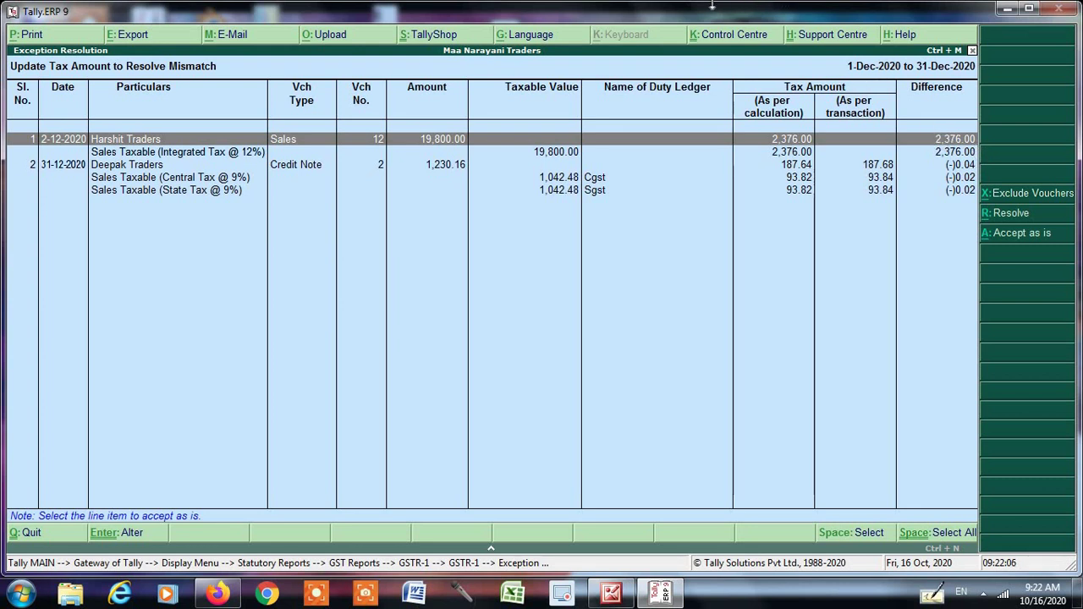
Resolve the Harshit Traders sales mismatch with the Igst duty ledger and a tax amount of 2376, accept it, and return to the GSTR-1 summary
key(Return)
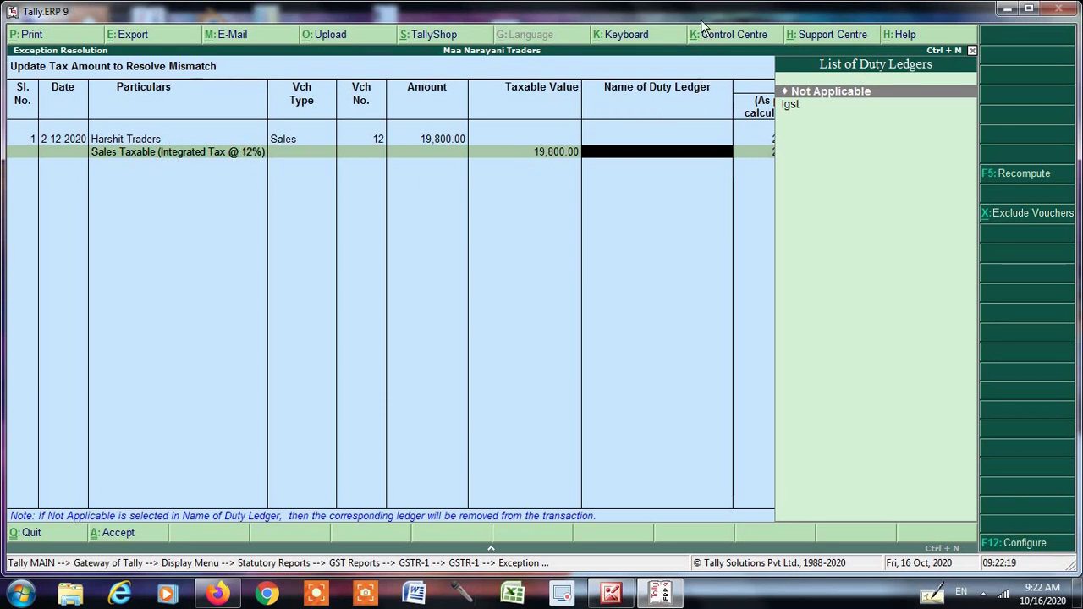
key(Down)
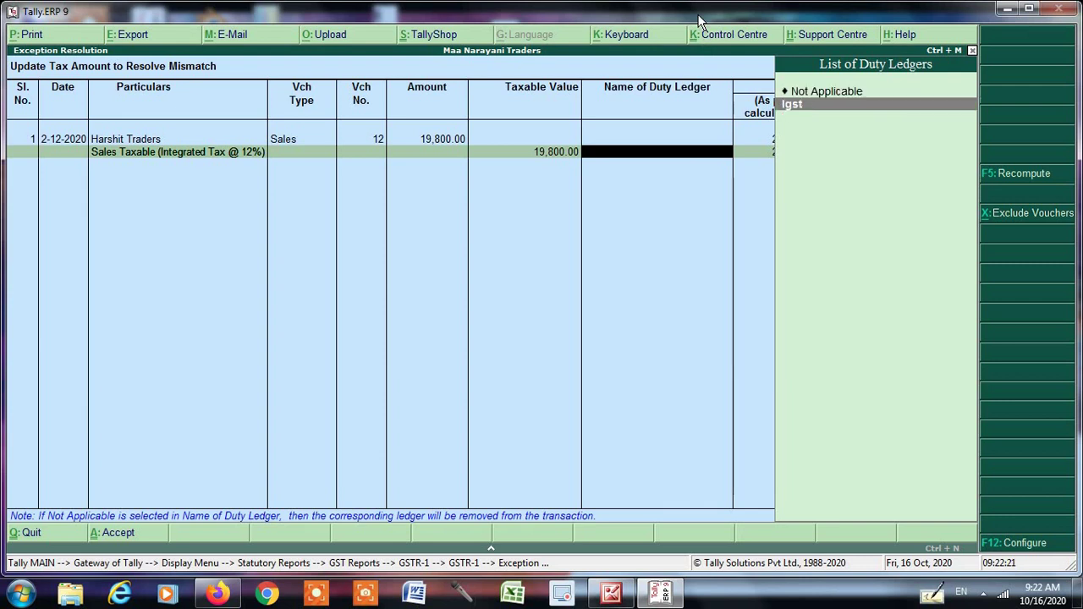
key(Return)
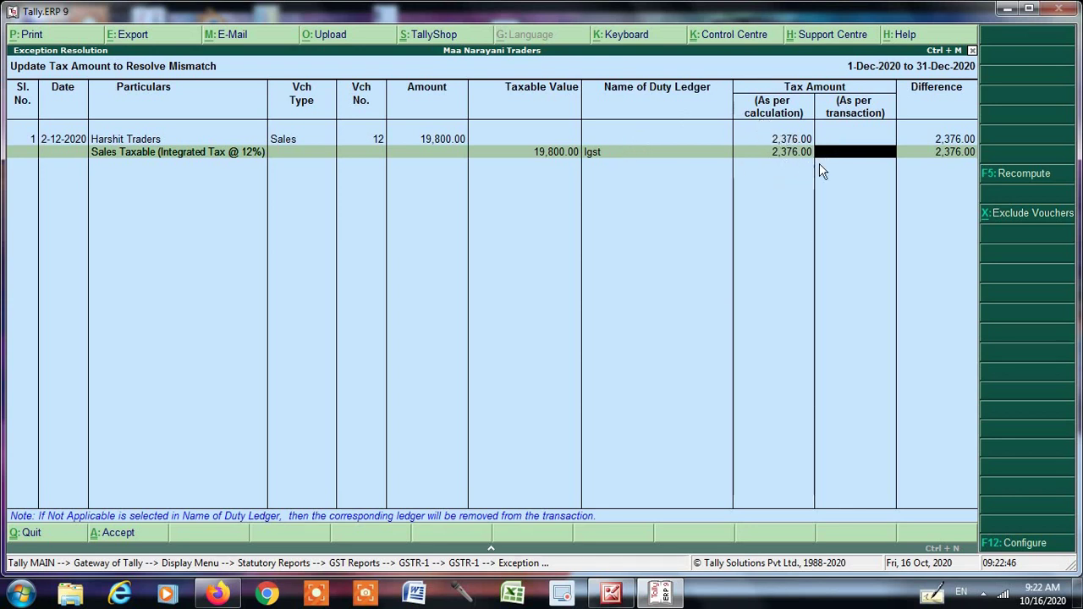
text(2376)
key(Return)
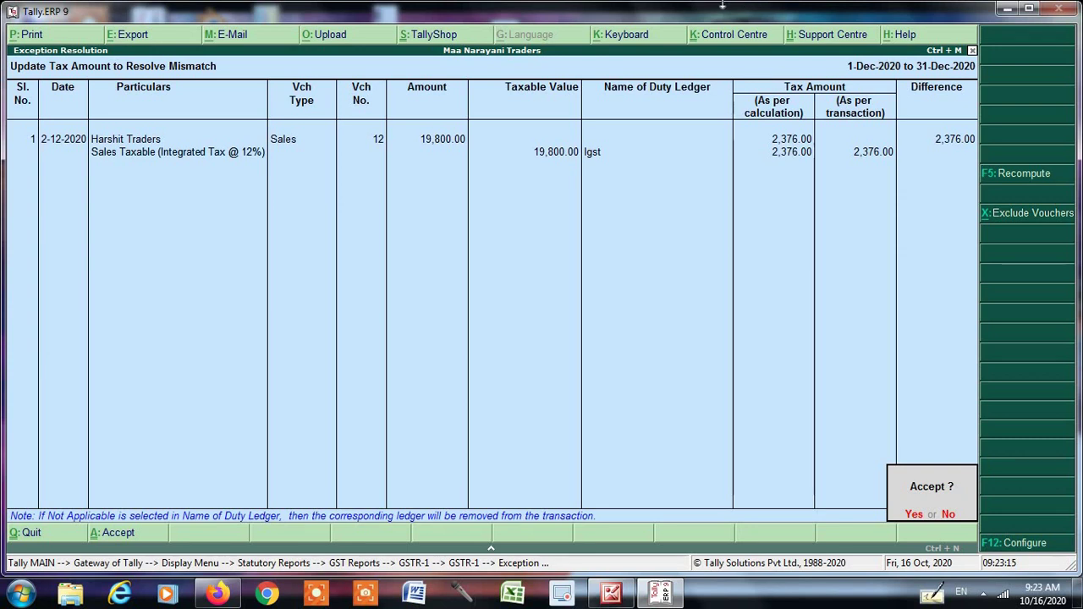
key(y)
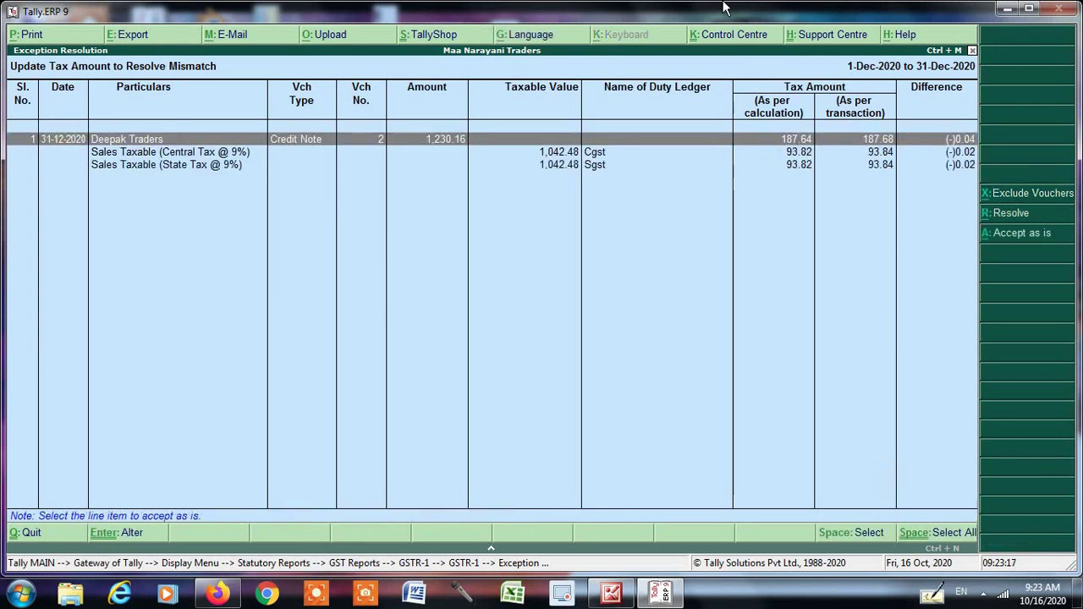
key(Escape)
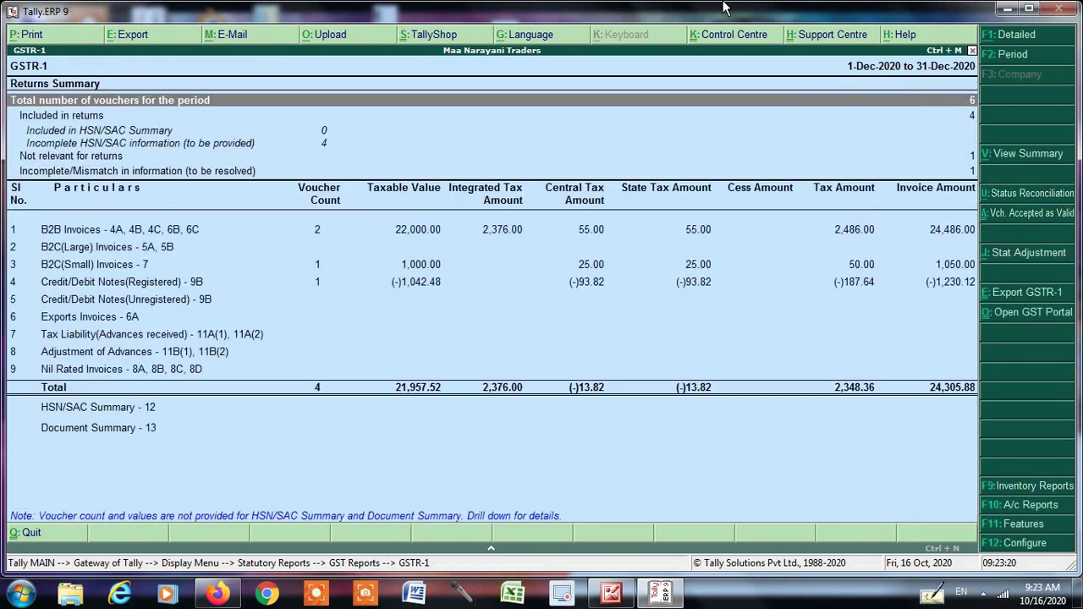
Drill down from B2B Invoices to the Harshit Traders sales voucher, check its Igst entry, and leave the voucher without changes
key(Down)
key(Down)
key(Down)
key(Down)
key(Down)
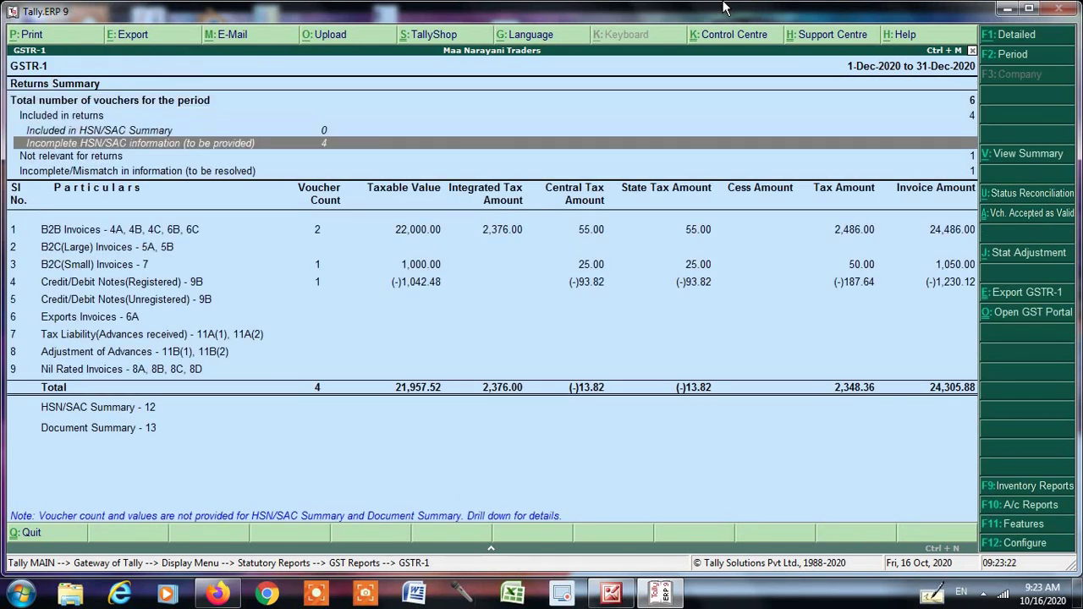
key(Return)
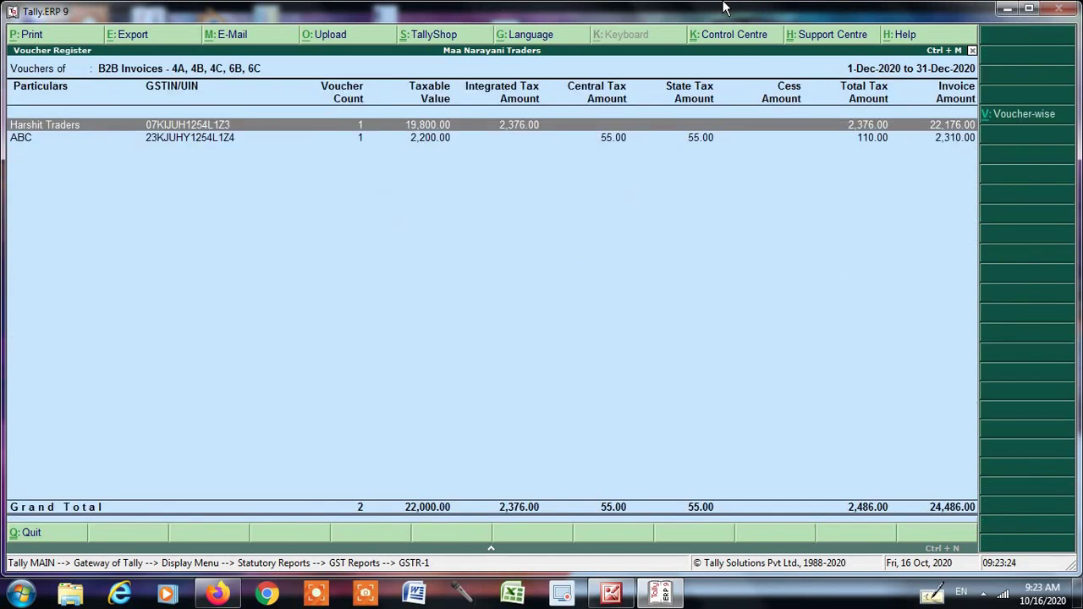
key(Return)
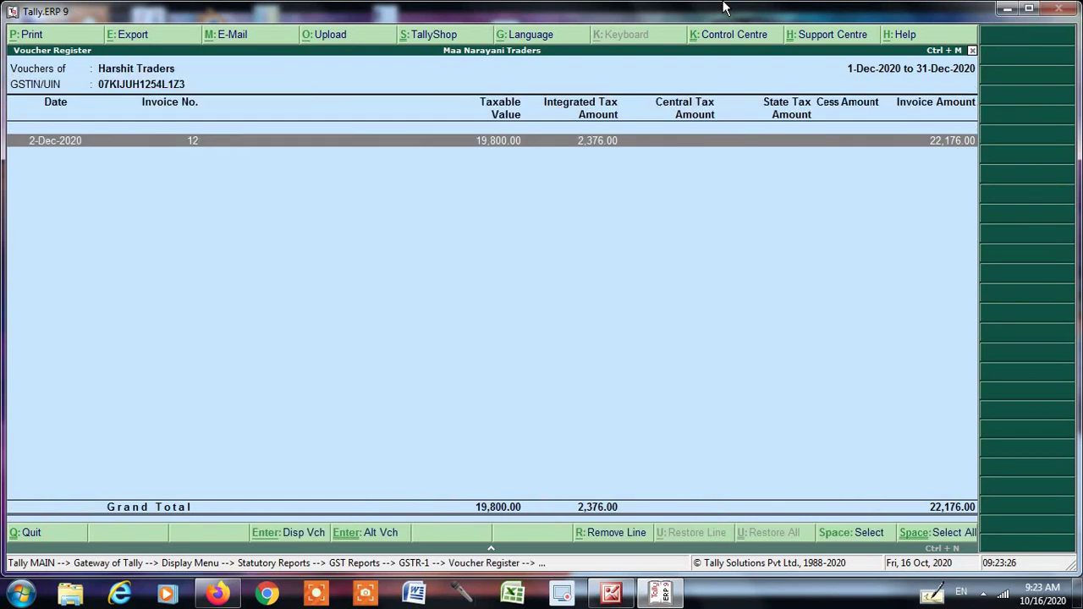
key(Return)
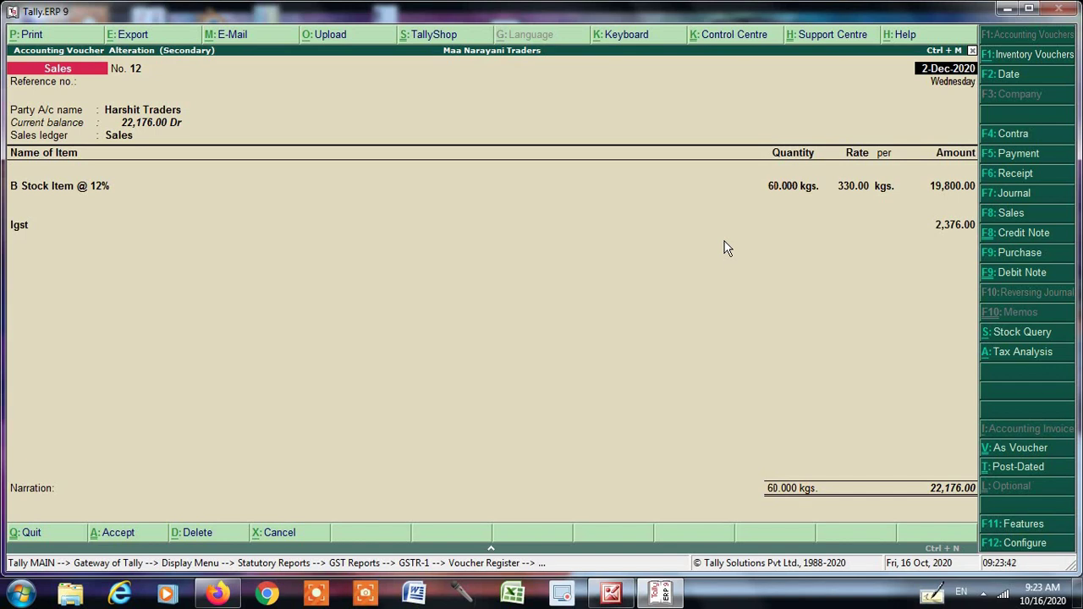
key(Escape)
key(y)
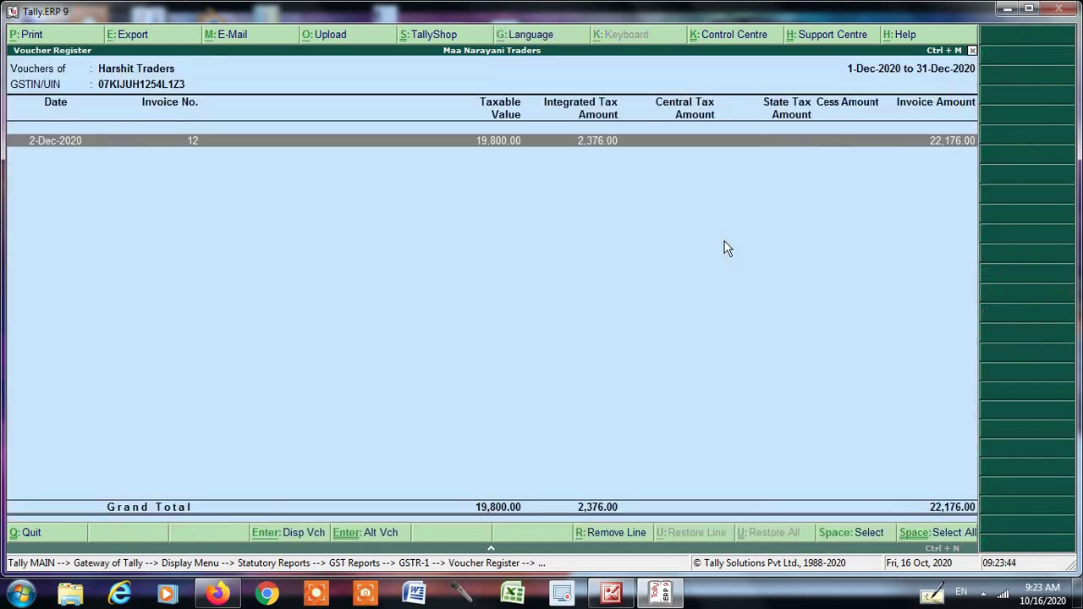
Return to the GSTR-1 summary and open the incomplete/mismatch exception for tax amounts modified in vouchers
key(Escape)
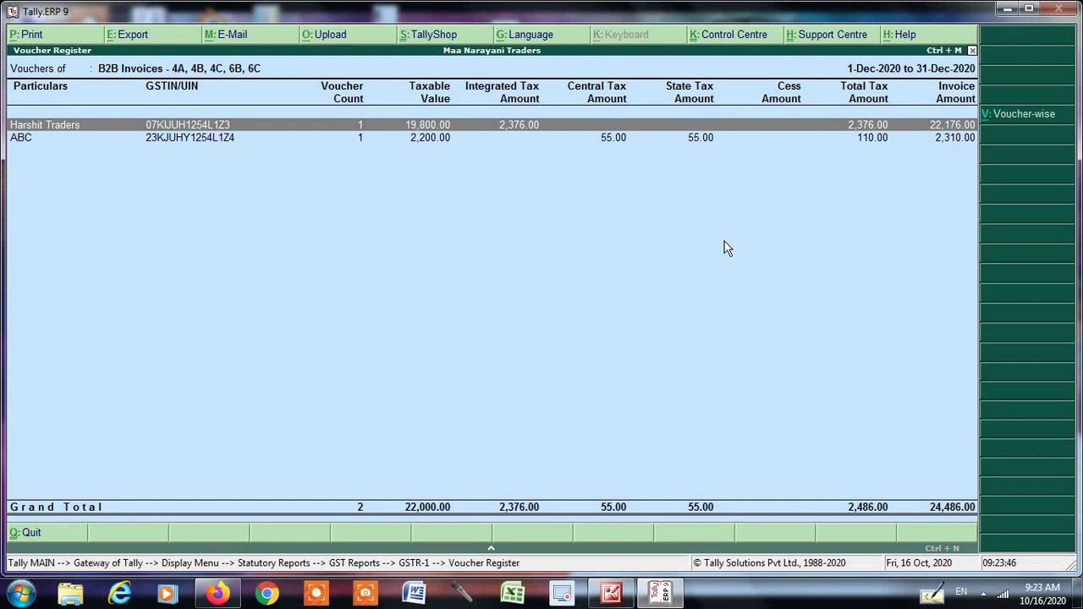
key(Escape)
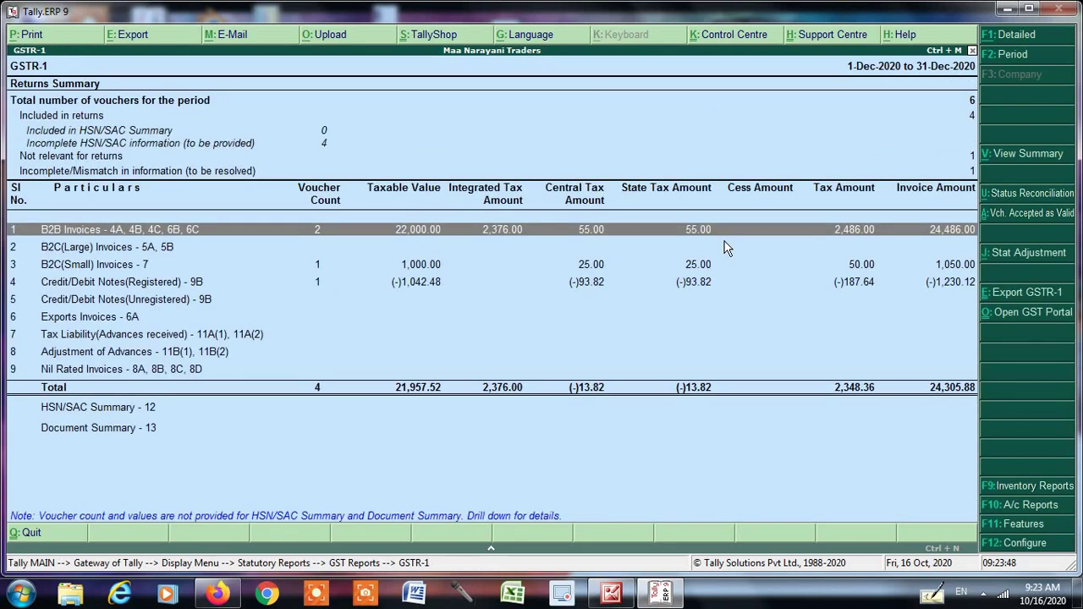
key(Up)
key(Return)
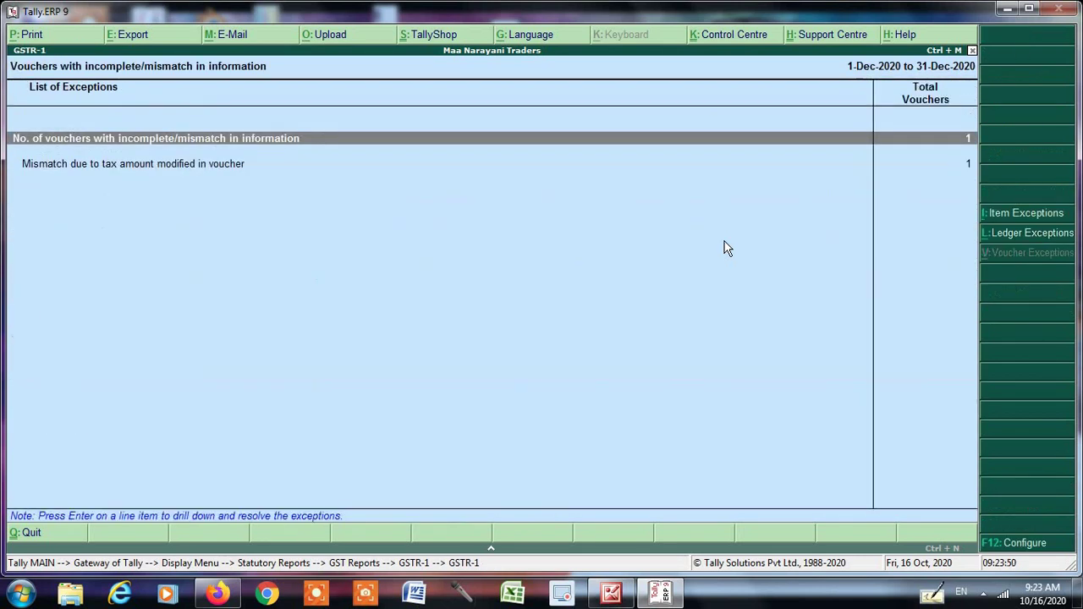
key(Down)
key(Return)
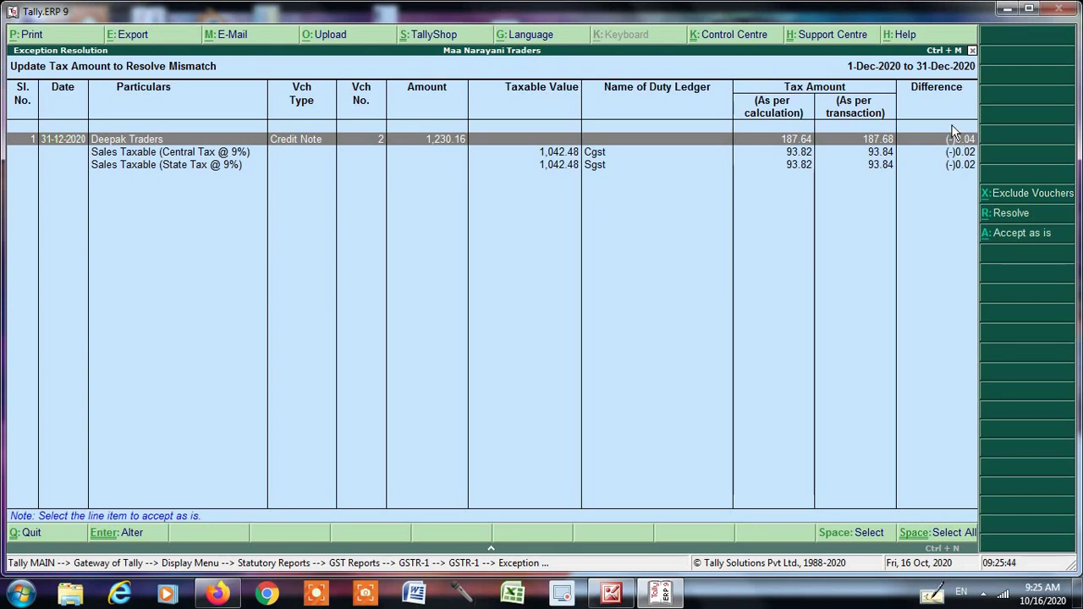
Decline accepting the Deepak Traders credit note as is, and resolve its mismatch by setting the Cgst and Sgst transaction amounts to 93.82 each
click(1021, 242)
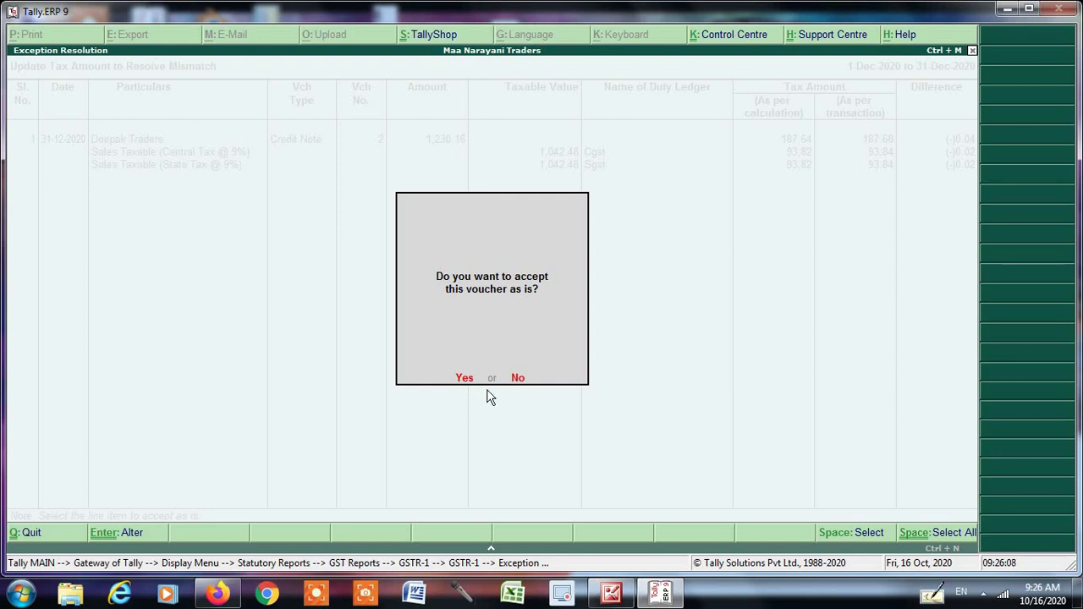
click(517, 379)
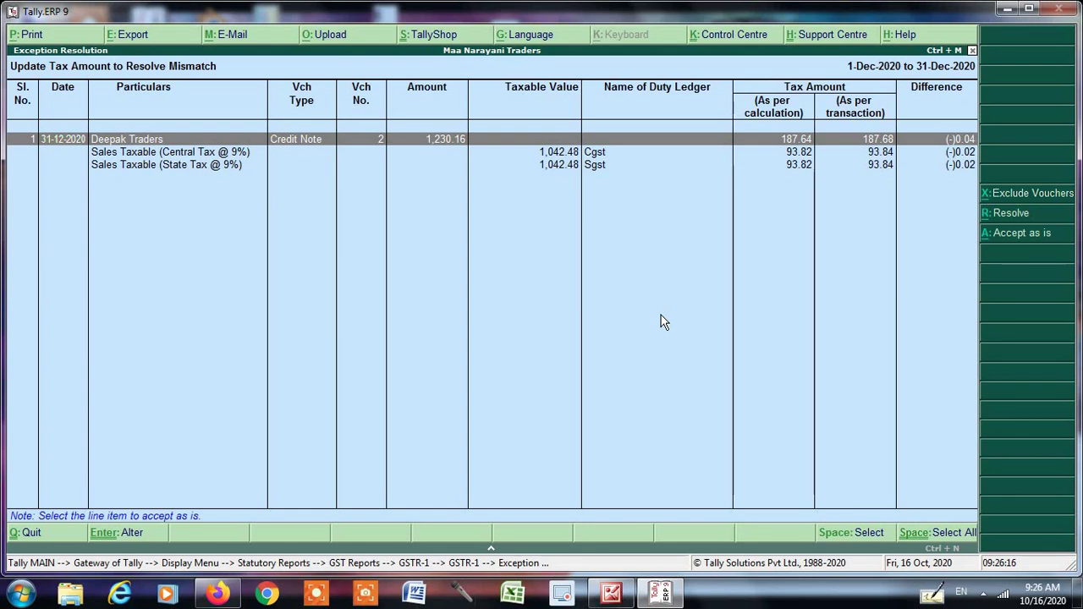
key(Return)
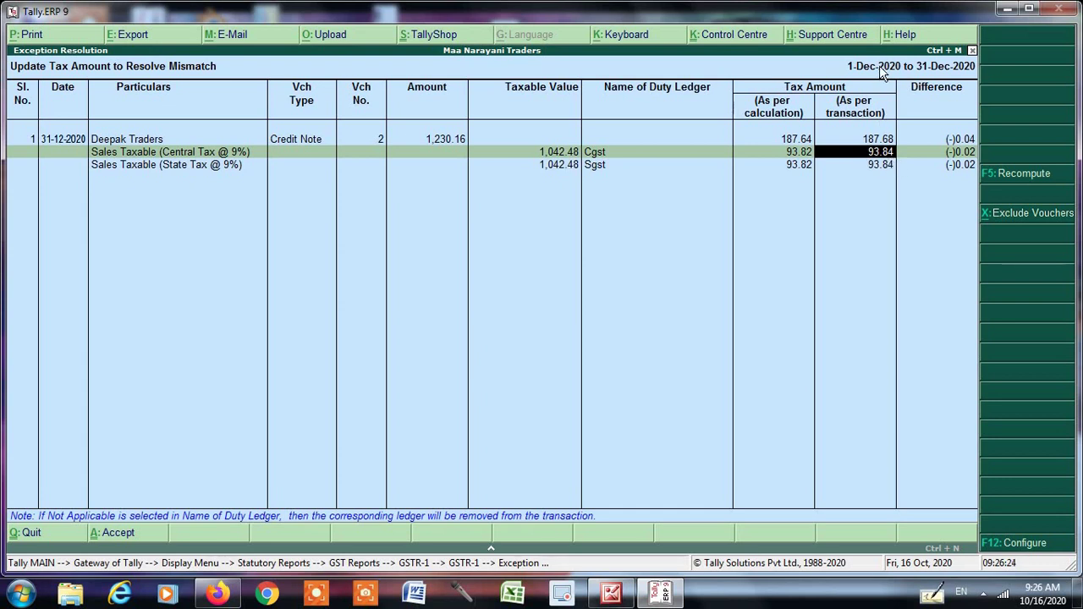
text(93.82)
key(Return)
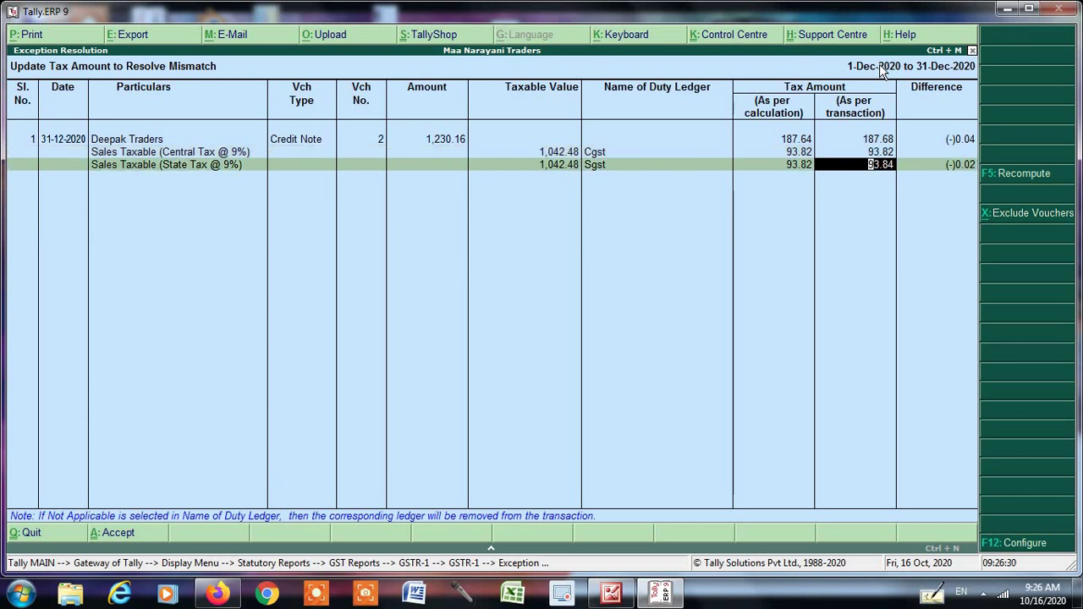
text(9)
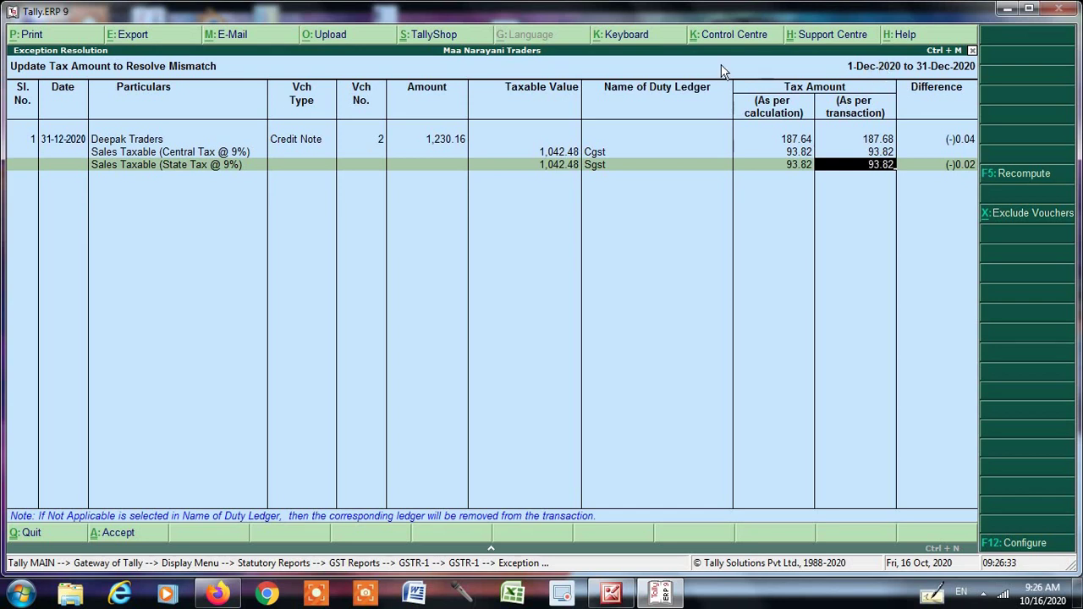
key(Return)
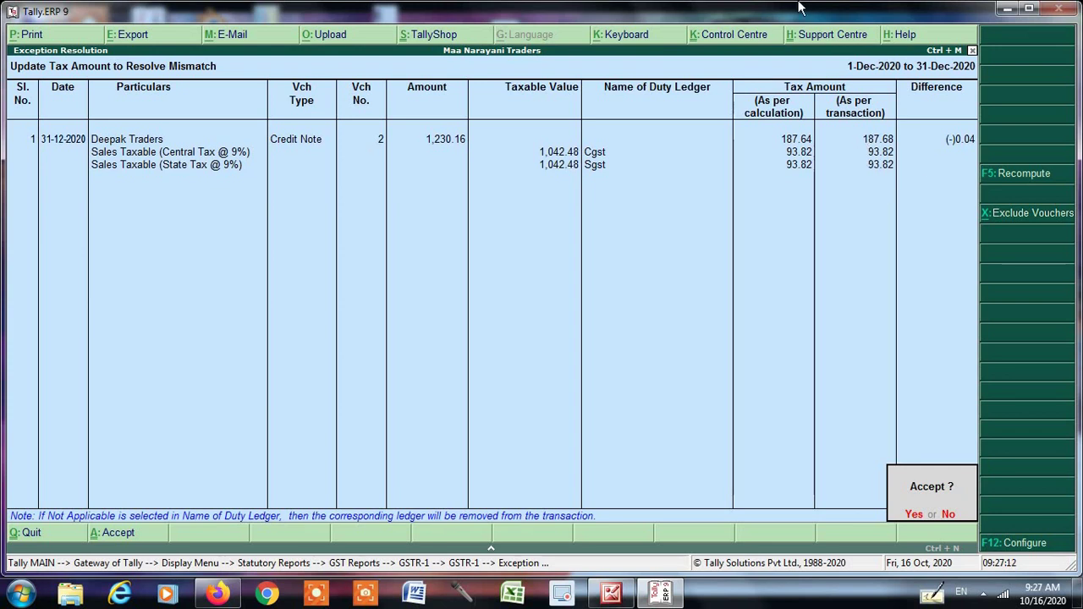
key(y)
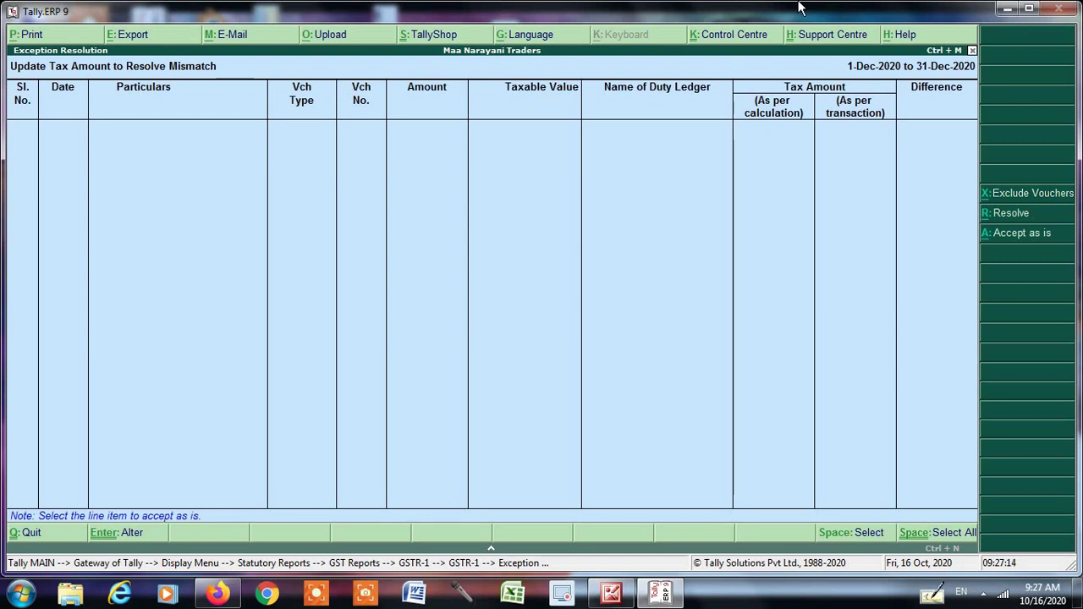
Return to the GSTR-1 summary and check the B2B, B2C(Small), registered Credit/Debit Notes and Incomplete/Mismatch lines
key(Escape)
key(Escape)
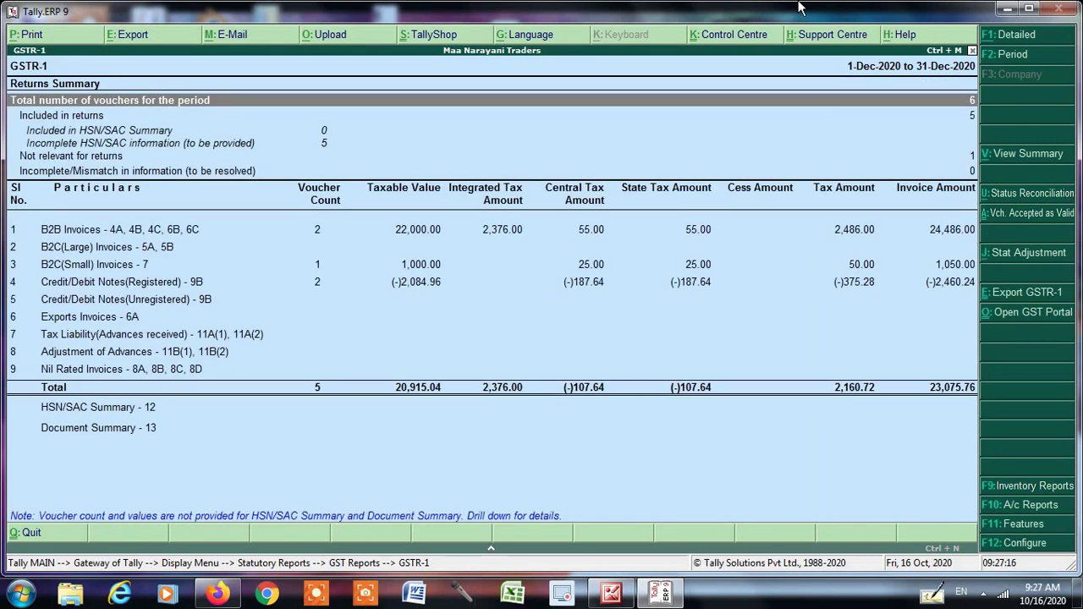
key(Down)
key(Down)
key(Down)
key(Down)
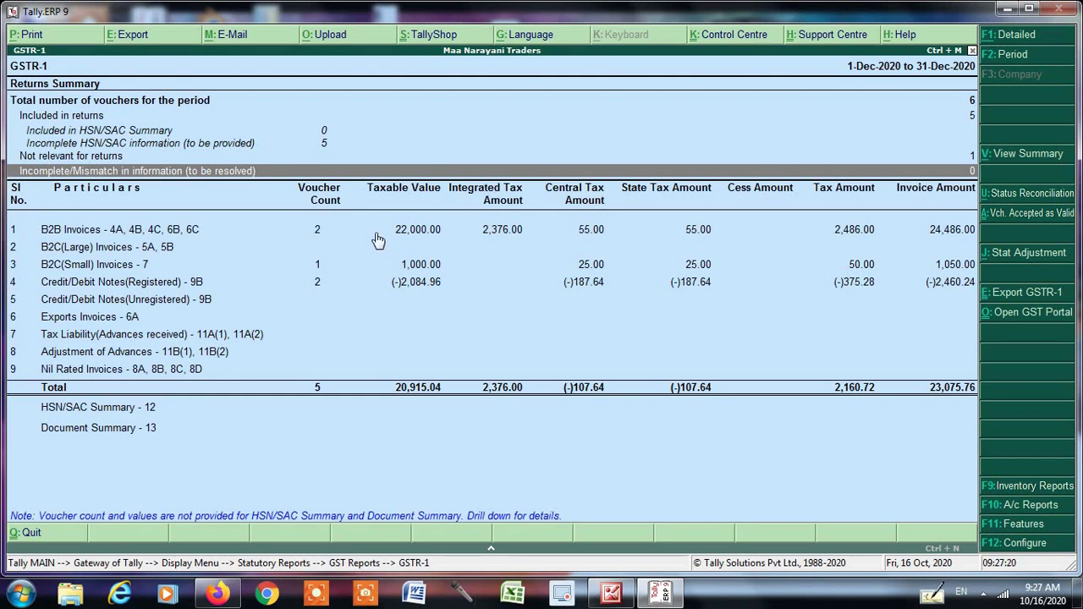
click(315, 237)
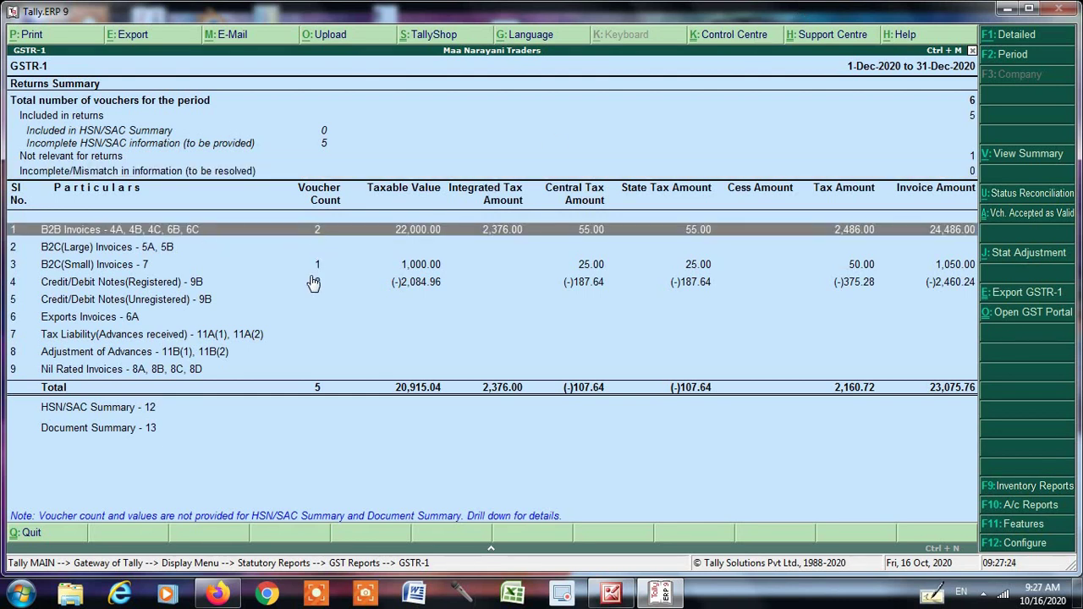
click(316, 264)
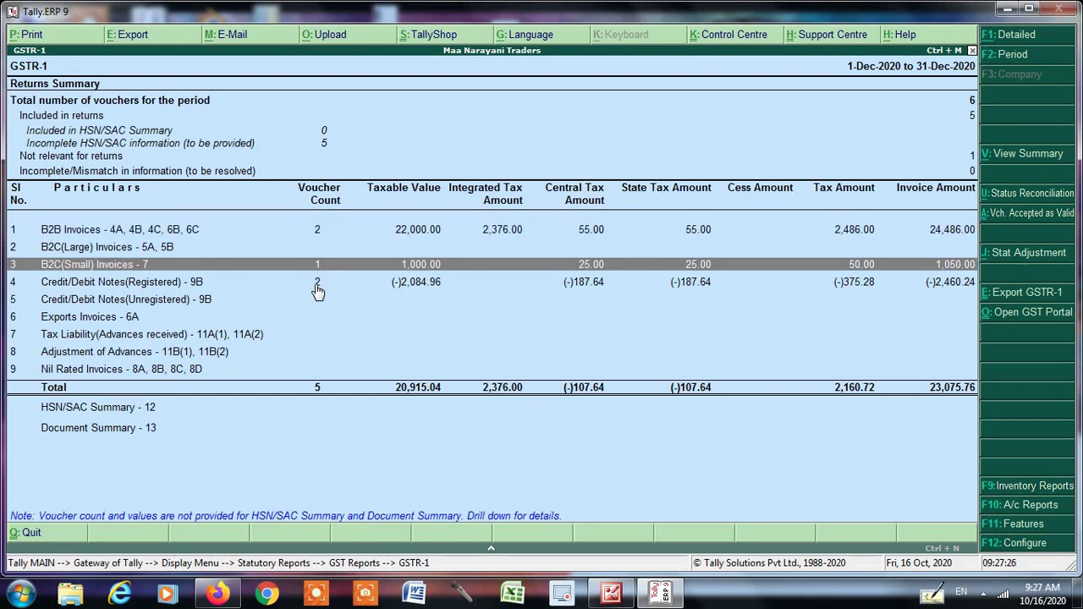
click(314, 287)
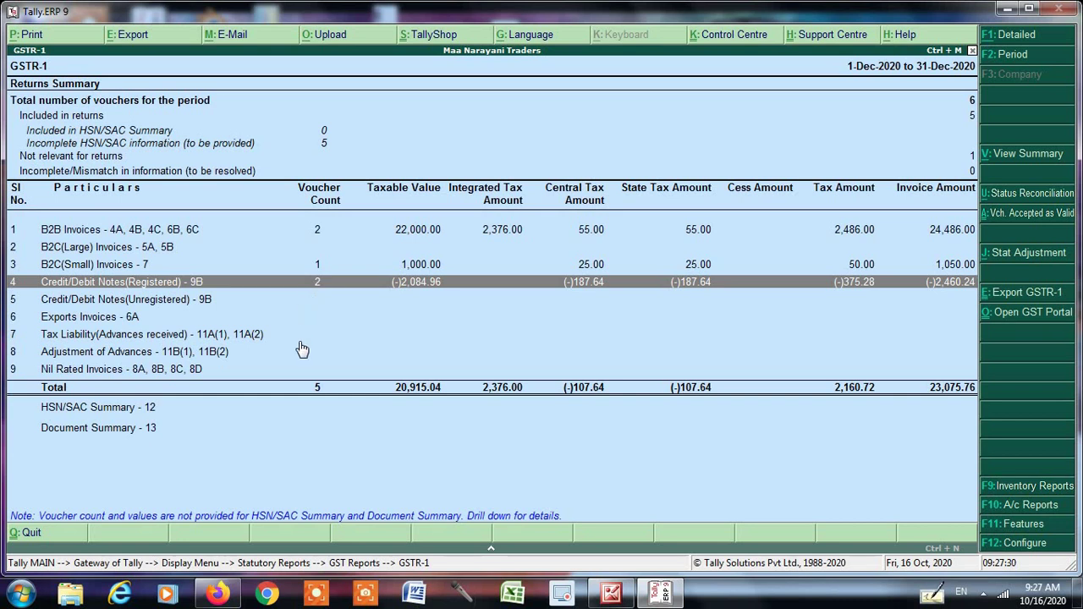
click(55, 173)
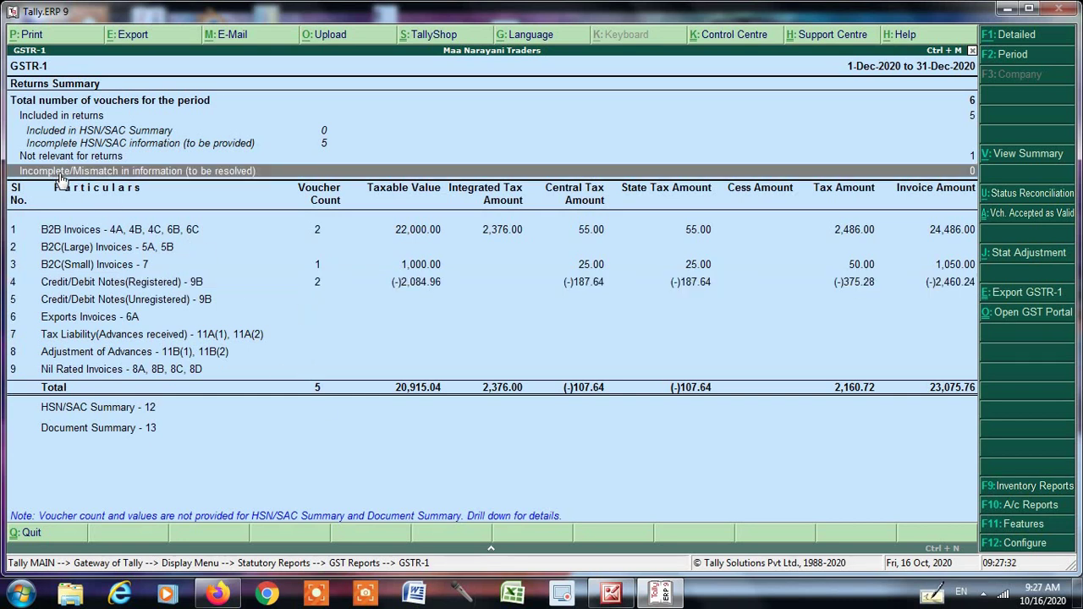